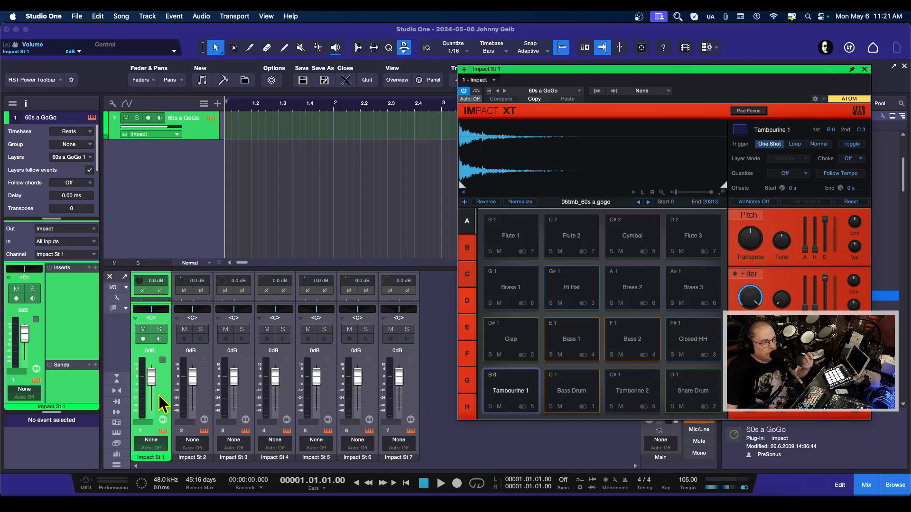
- Replace the 60s a GoGo track and its instrument with the Impact preset HST 70s Drums (no panning) on an instrument track
right_click(195, 132)
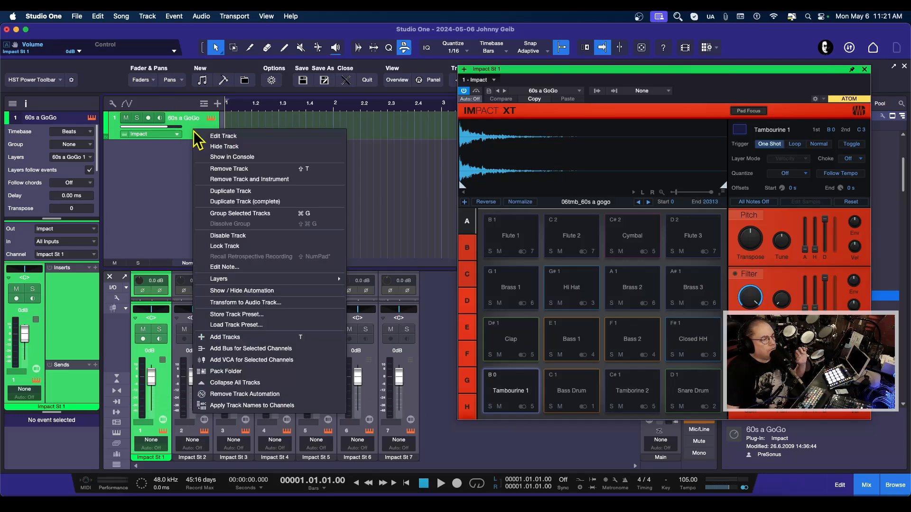
click(232, 179)
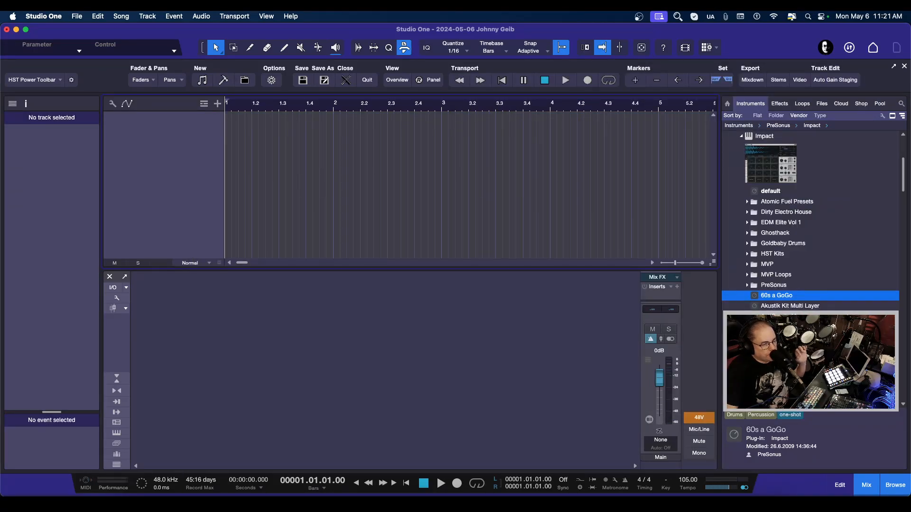
scroll(811, 219, down, 10)
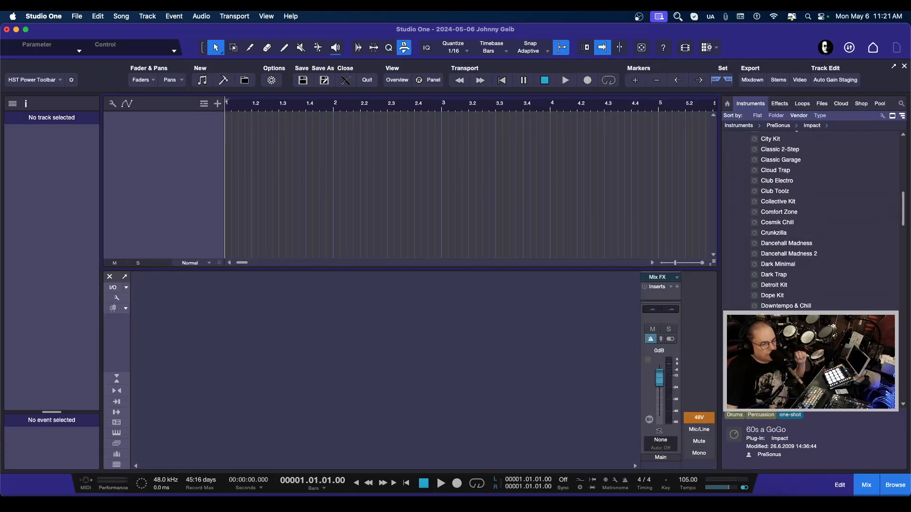
scroll(811, 219, down, 5)
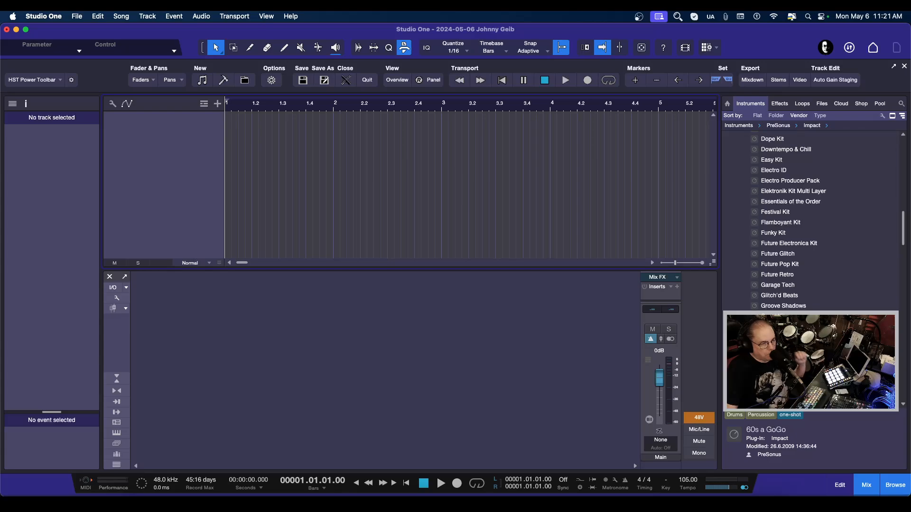
scroll(811, 218, down, 2)
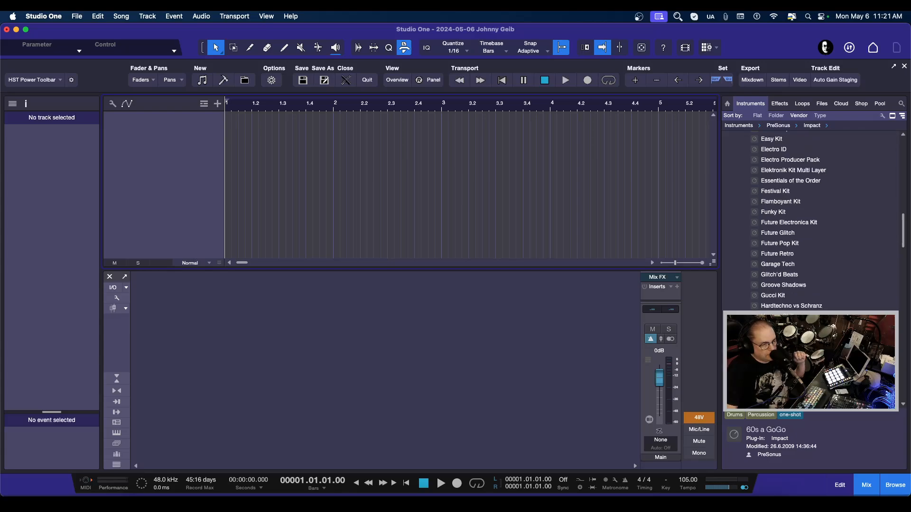
drag(787, 316, 447, 192)
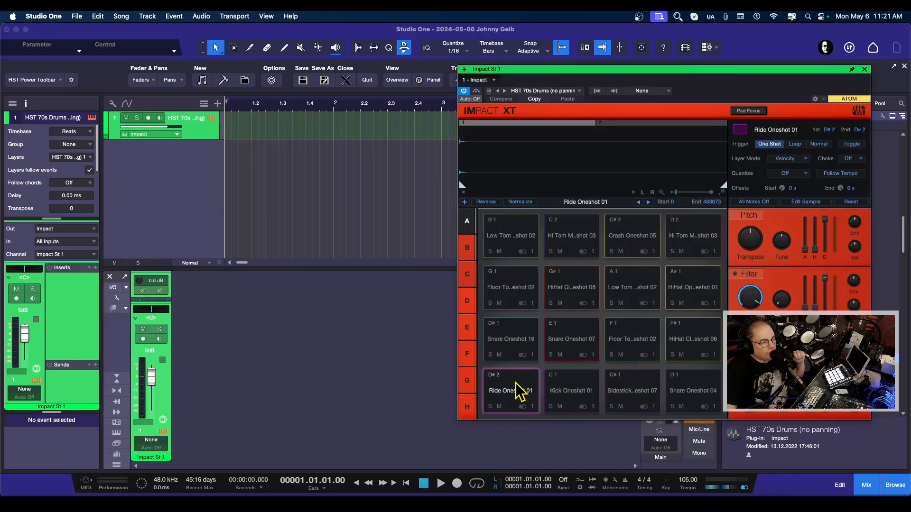
- Audition the Snare Oneshot 07, Snare Oneshot 16 and HiHat Closed Oneshot 08 pads in Impact XT
click(574, 344)
click(512, 332)
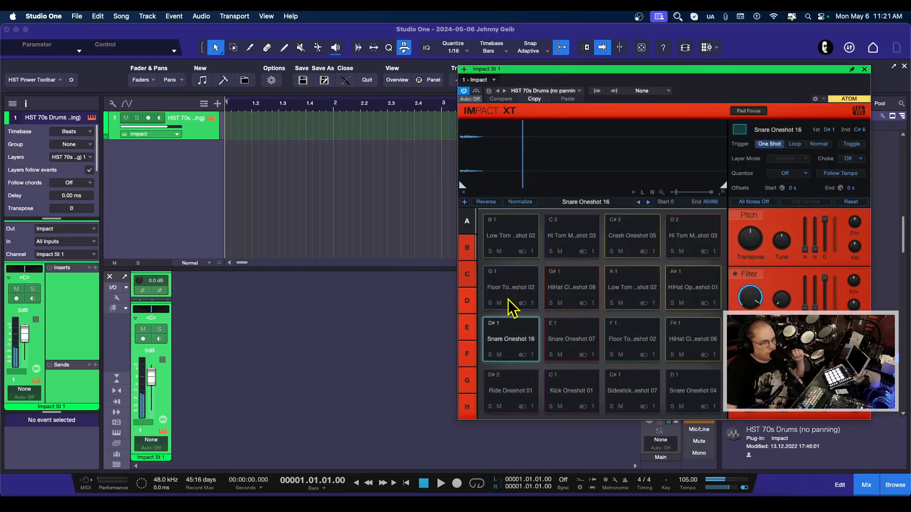
click(578, 299)
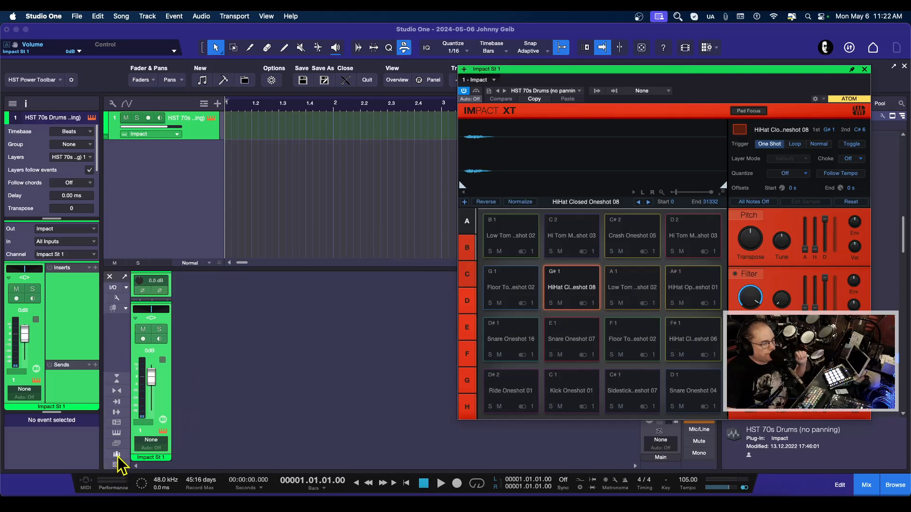
- Show the instruments list in the console and expand Impact to view its outputs
click(117, 433)
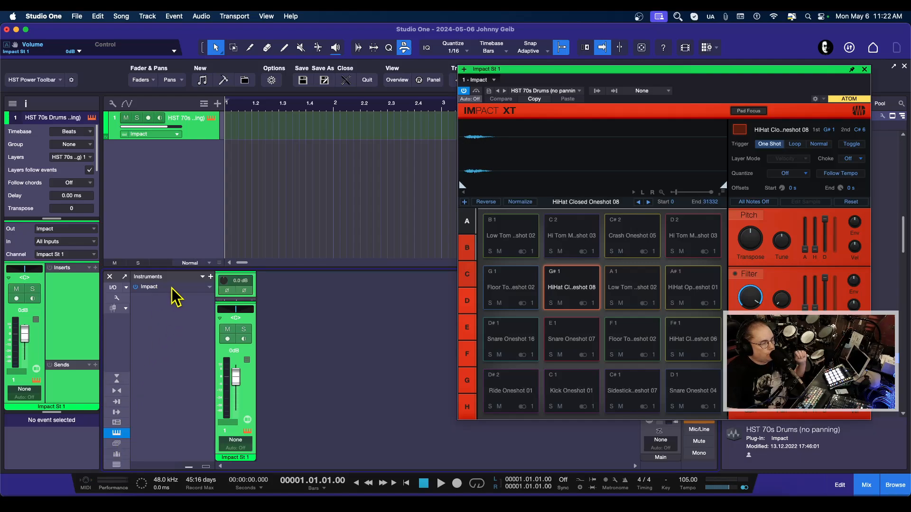
click(209, 287)
click(226, 311)
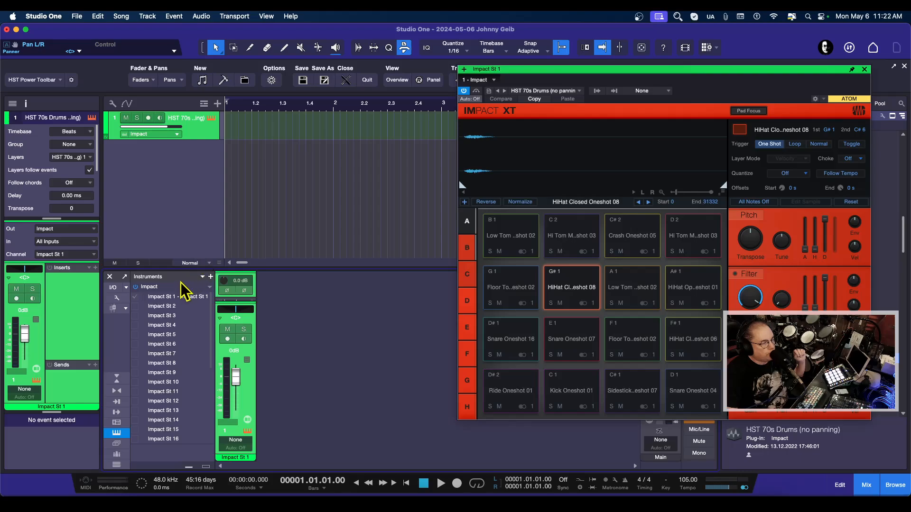
- Remove the HST 70s Drums track together with its instrument and add the Impact preset 60s a GoGo to the arrangement
click(864, 69)
right_click(212, 133)
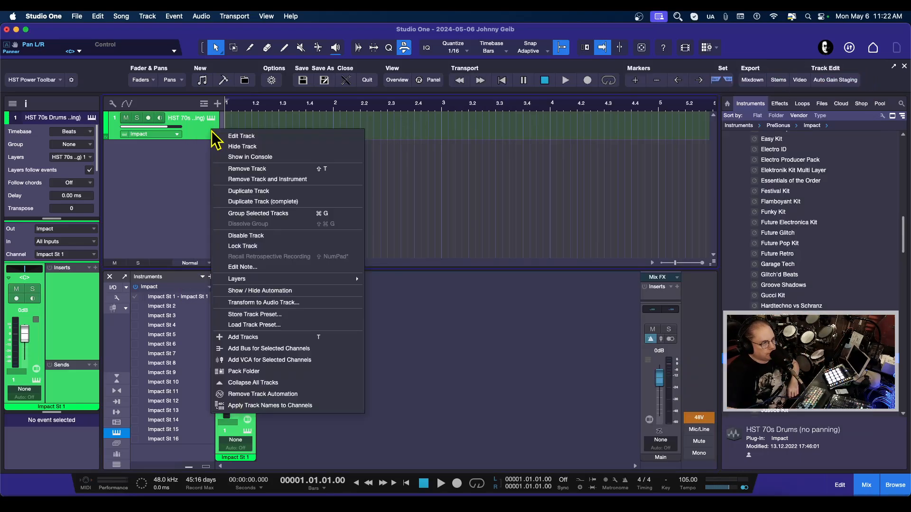
click(255, 179)
scroll(809, 254, up, 10)
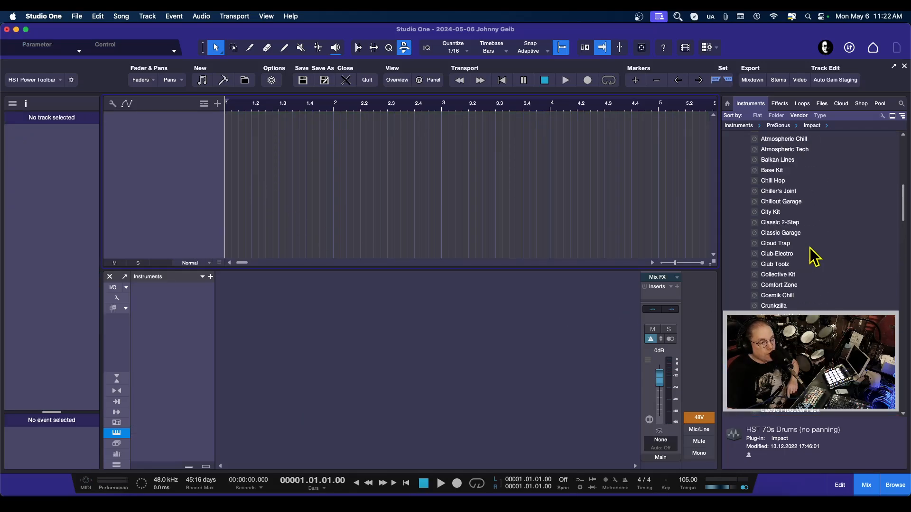
drag(774, 296, 334, 185)
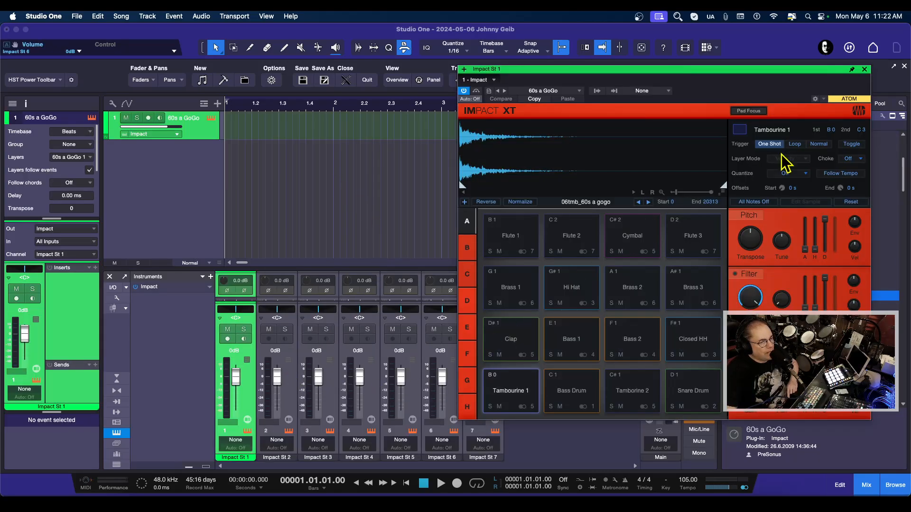
- Close the Impact editor and expand the 60s a GoGo kit's outputs in the console's instruments list
click(864, 70)
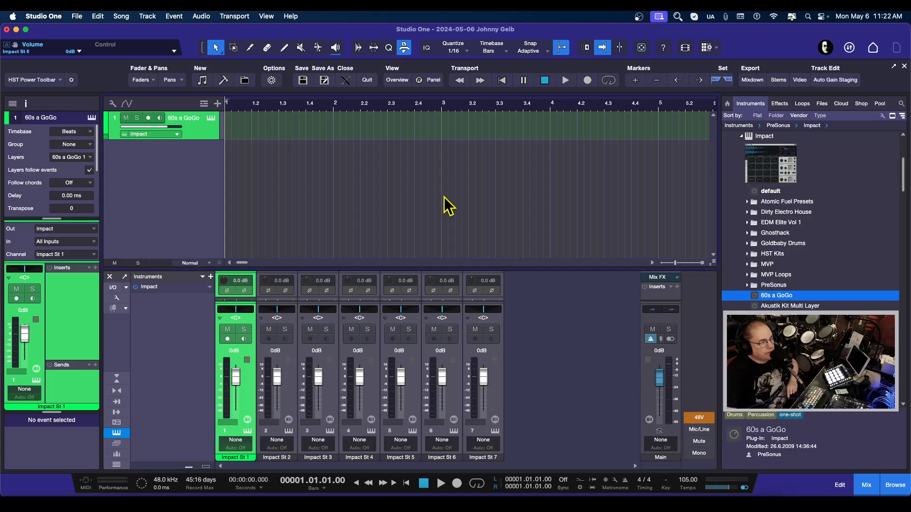
click(209, 288)
click(221, 308)
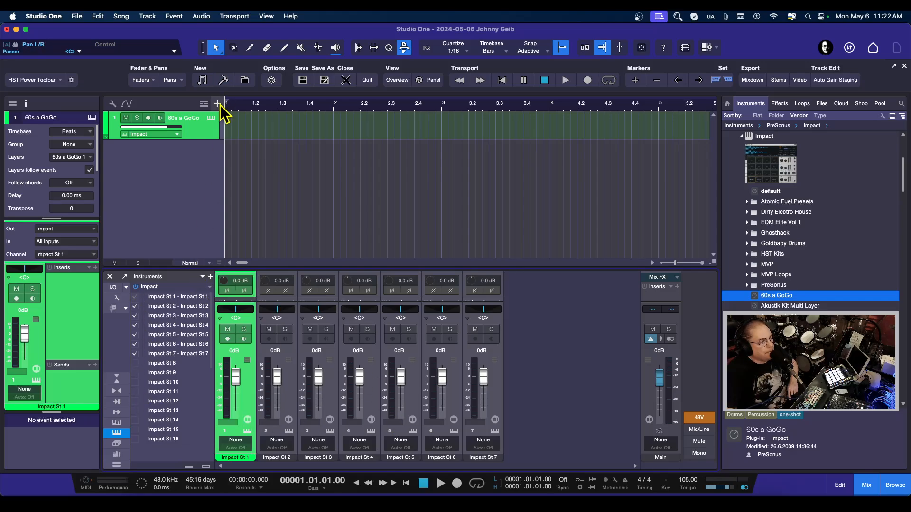
- Open and close the Impact editor from the 60s a GoGo track, and increase the track's height to show its input selectors
click(211, 119)
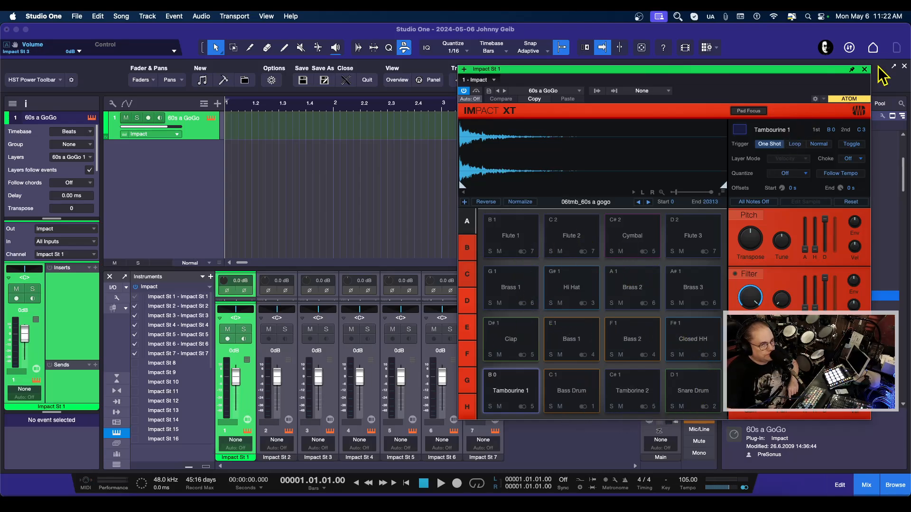
click(864, 70)
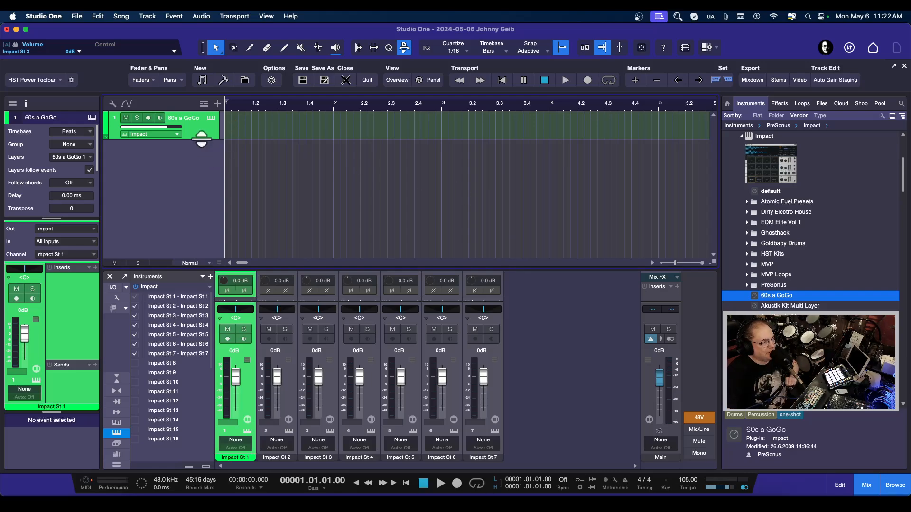
drag(201, 140, 201, 160)
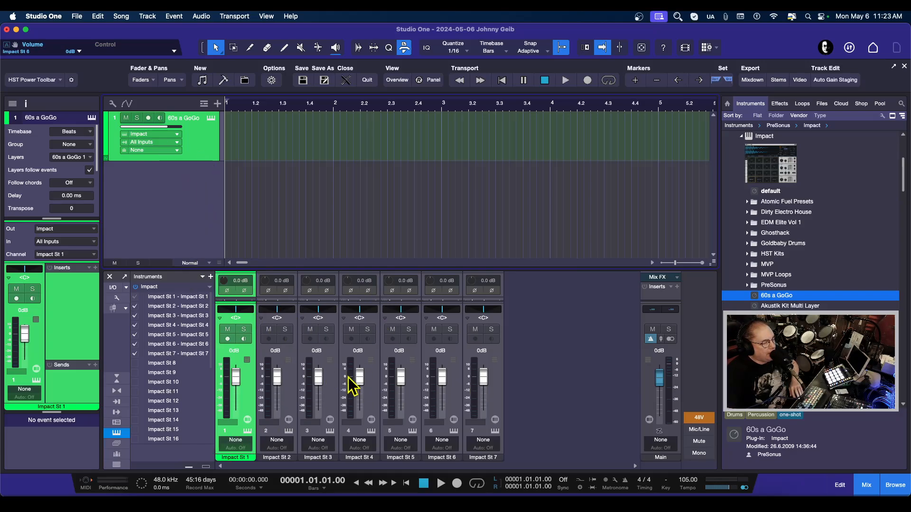
- Using the console's channel list, hide and show channels Impact St 1 and Impact St 2 through 7 again, and close the list
click(116, 465)
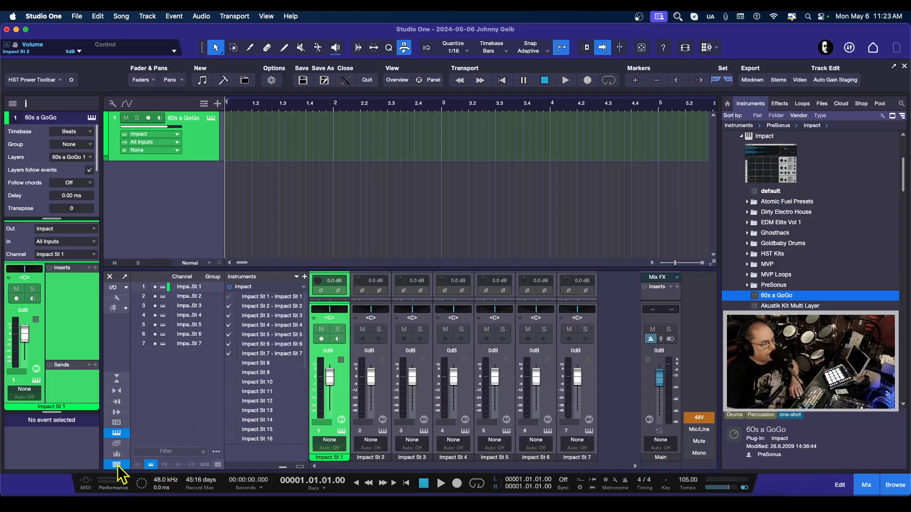
click(155, 287)
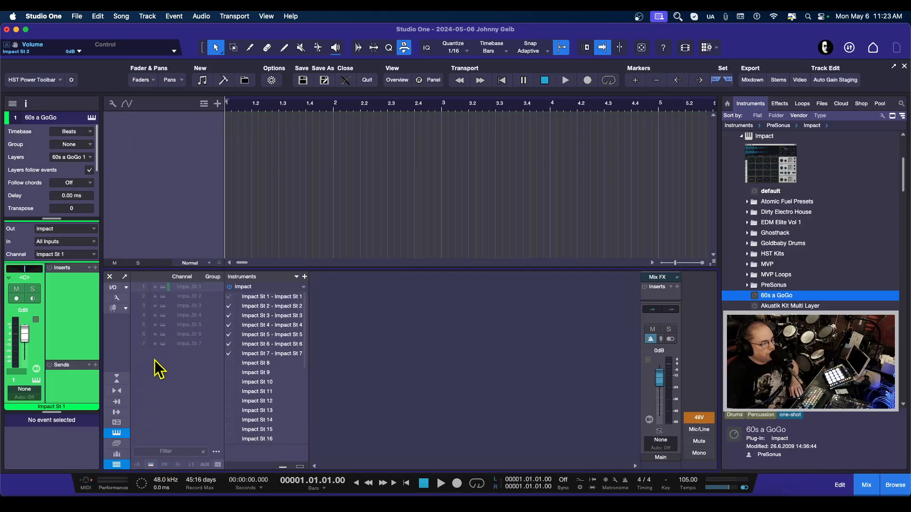
click(155, 287)
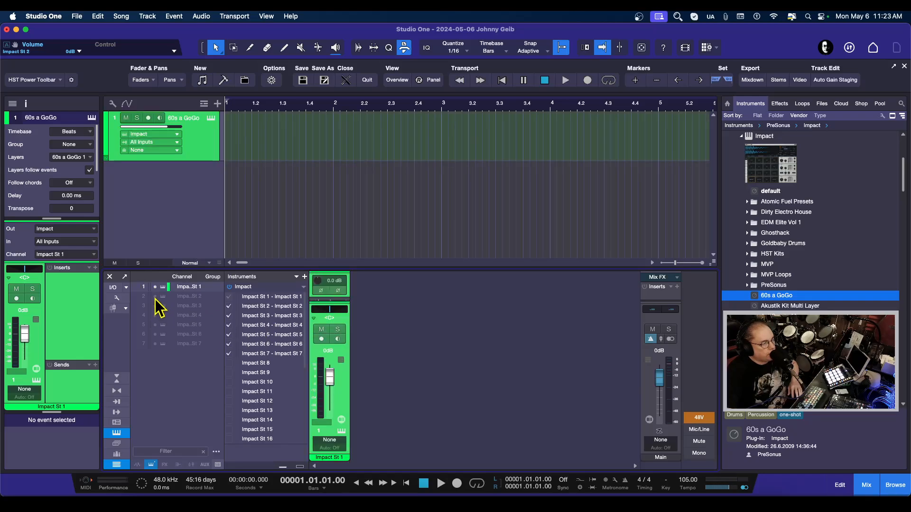
drag(155, 296, 163, 380)
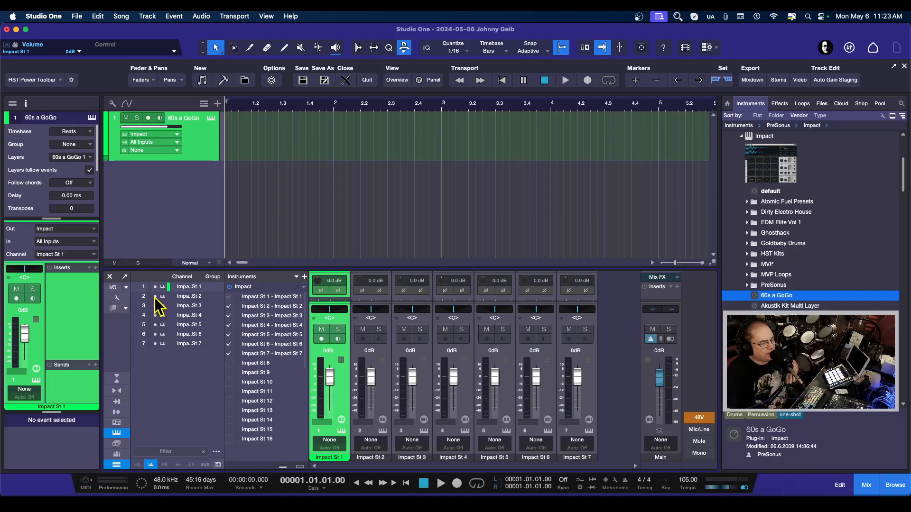
drag(156, 297, 155, 346)
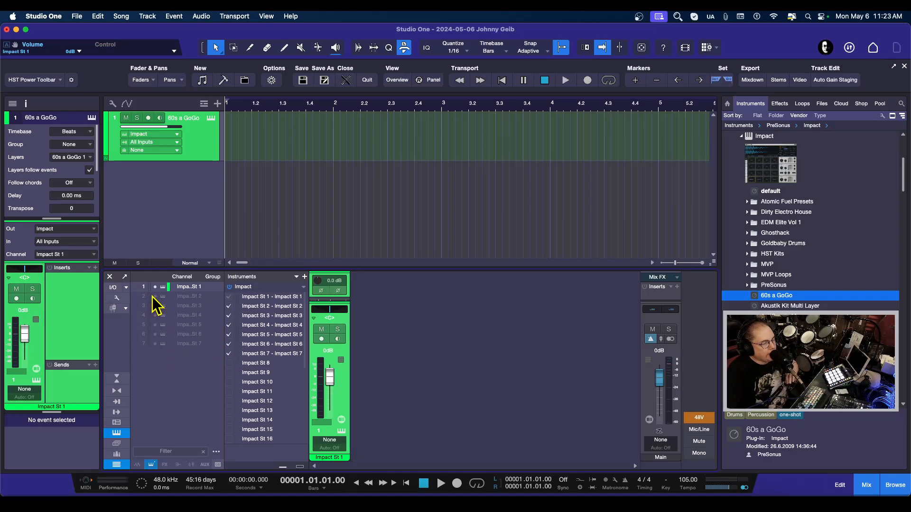
drag(152, 296, 153, 349)
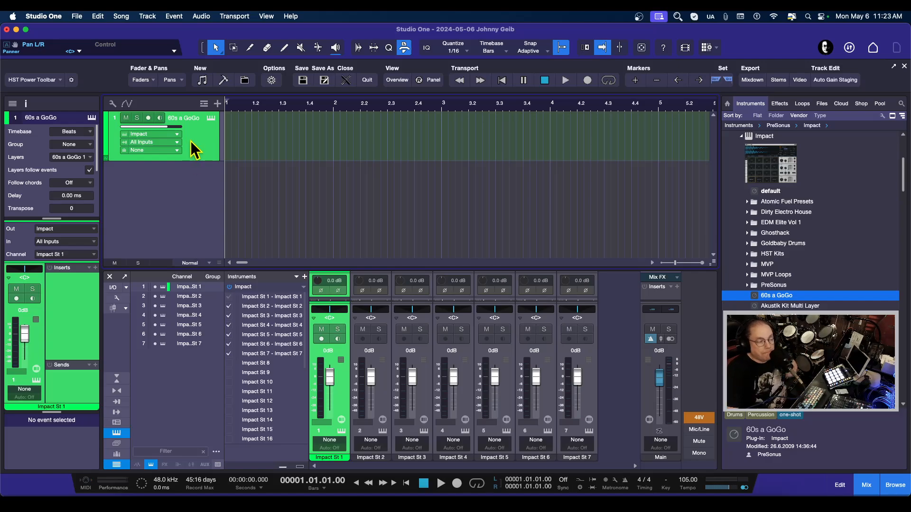
click(116, 464)
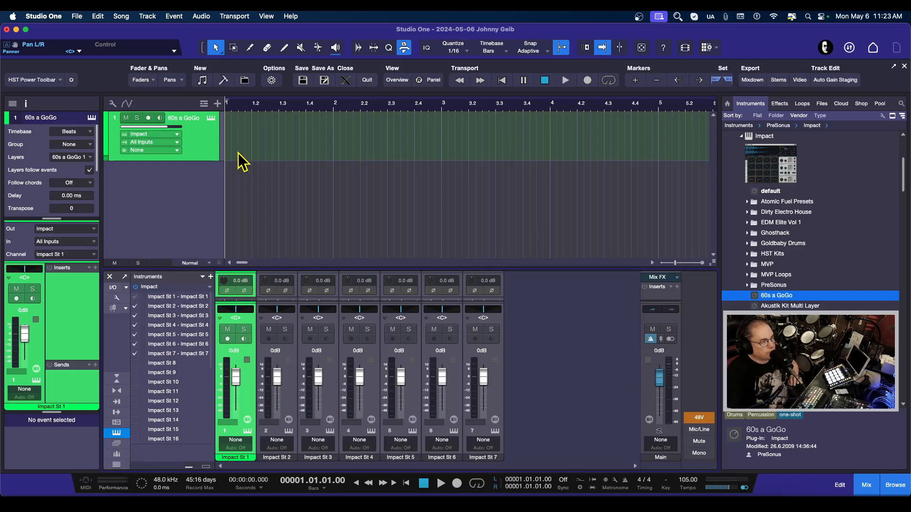
- Pack the 60s a GoGo track into a folder and toggle the folder open and closed, leaving it collapsed to hide its console channels
right_click(204, 145)
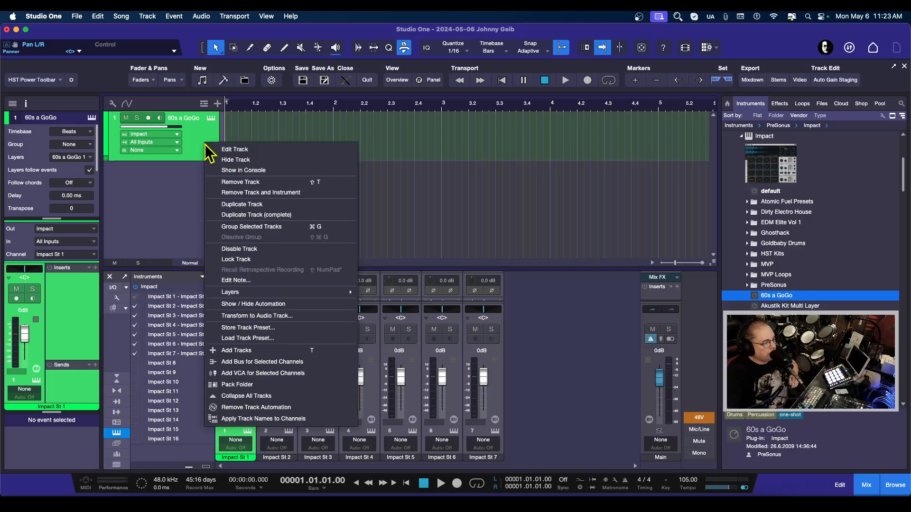
click(241, 386)
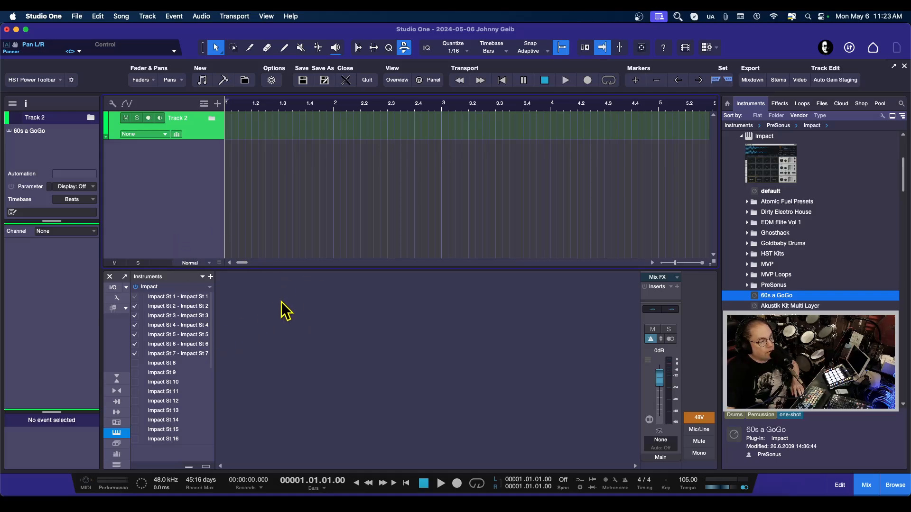
click(211, 119)
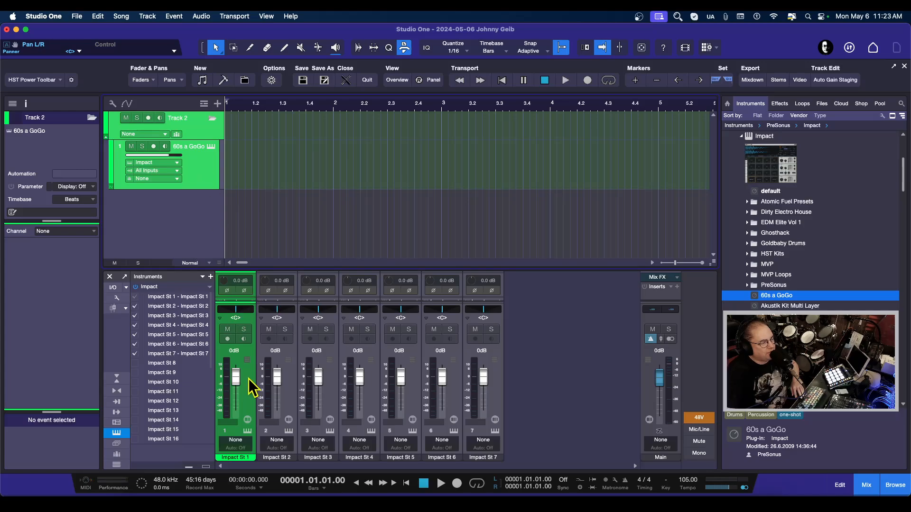
click(212, 118)
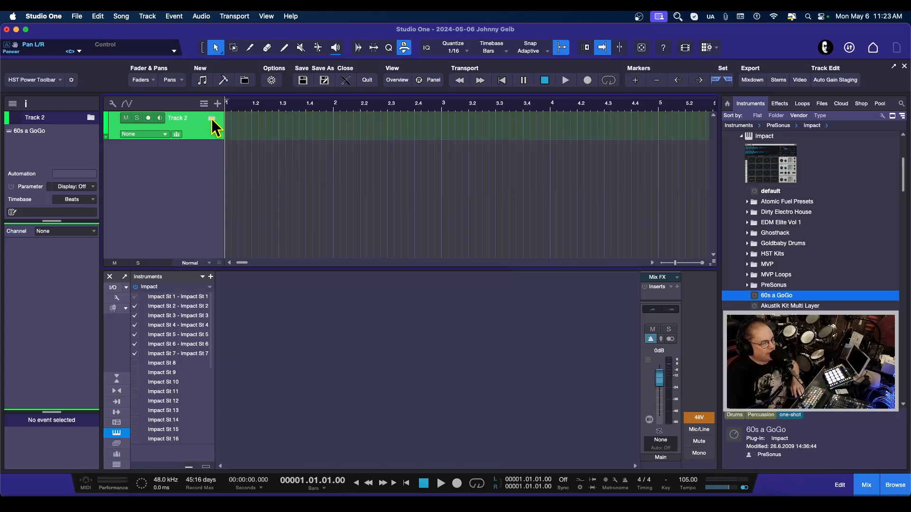
click(212, 120)
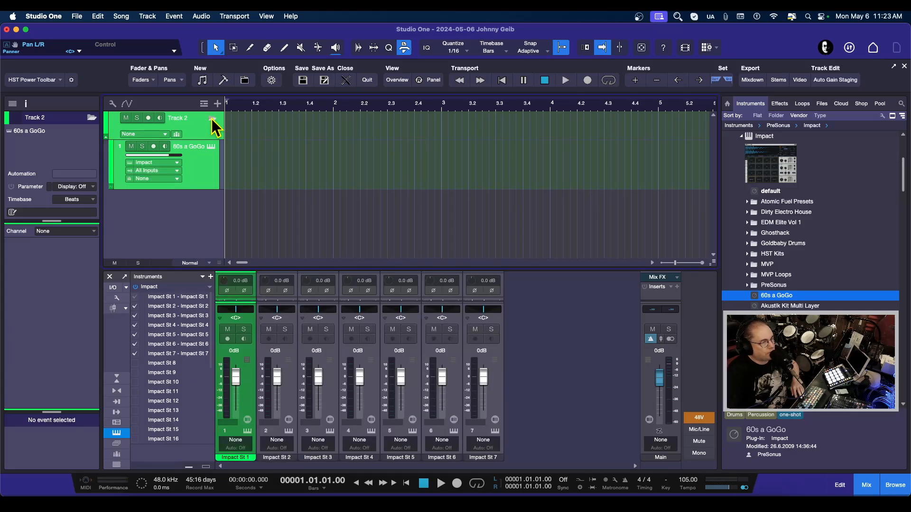
click(212, 120)
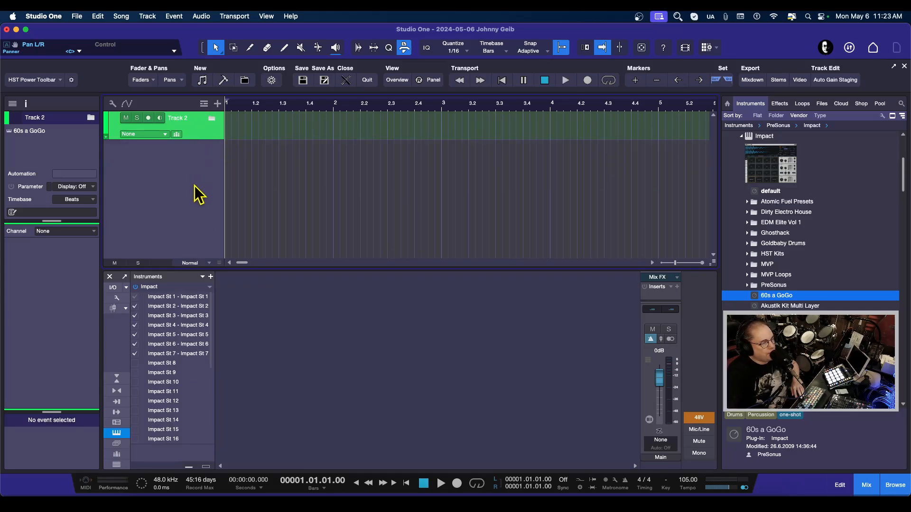
click(212, 118)
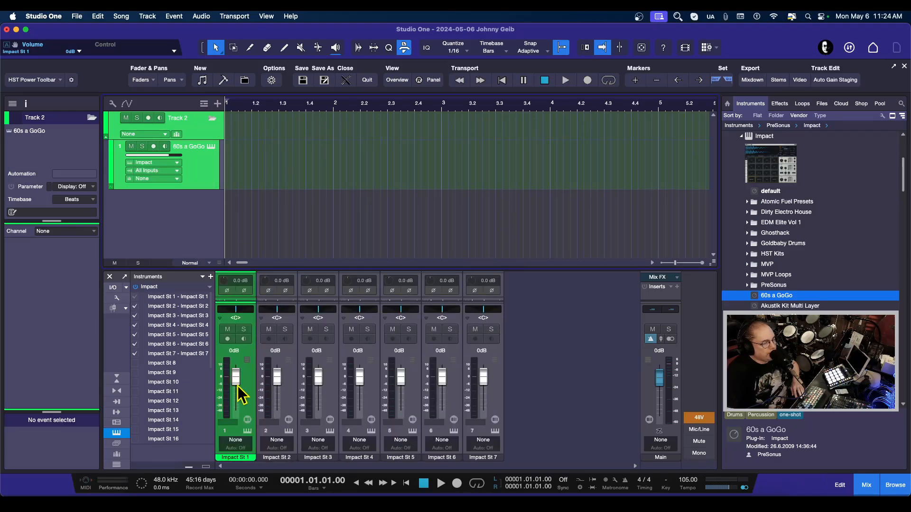
click(213, 119)
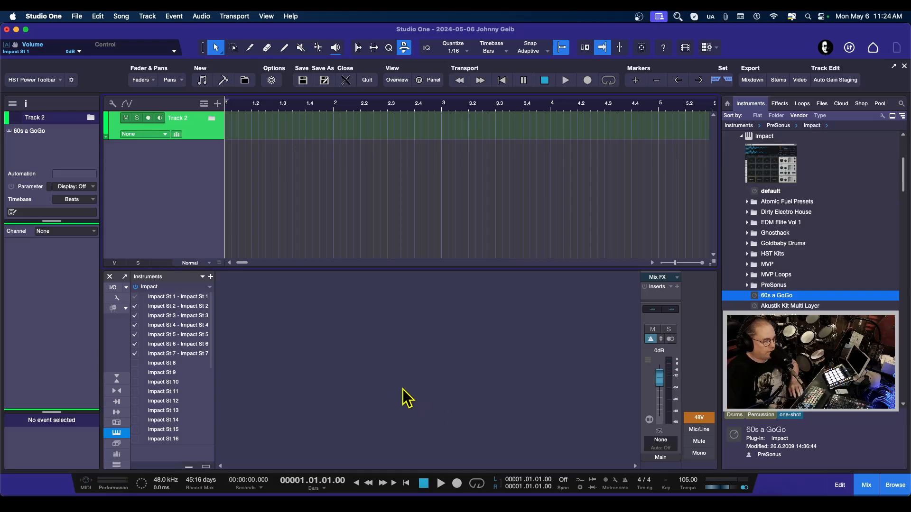
- Hide the console's instruments list and slightly increase the height of the folder track
click(116, 433)
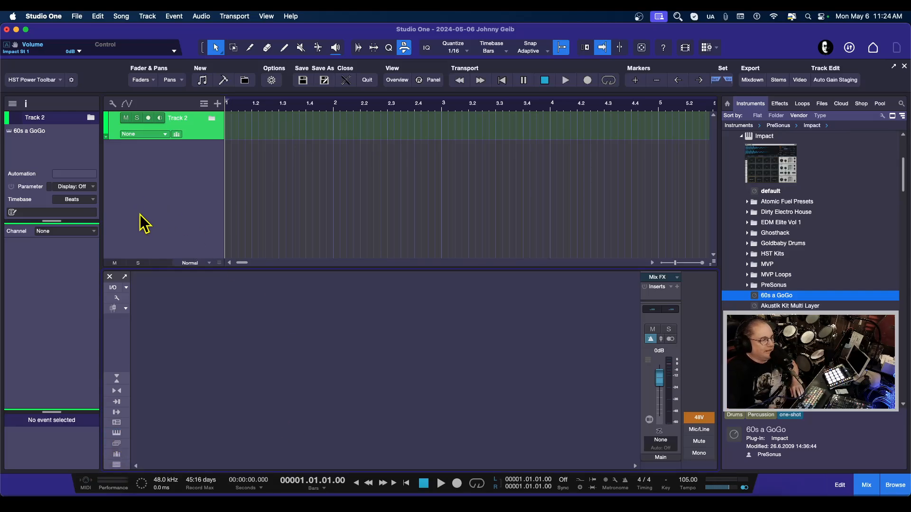
mouse_move(192, 139)
mouse_down()
mouse_move(191, 163)
mouse_move(192, 148)
mouse_up()
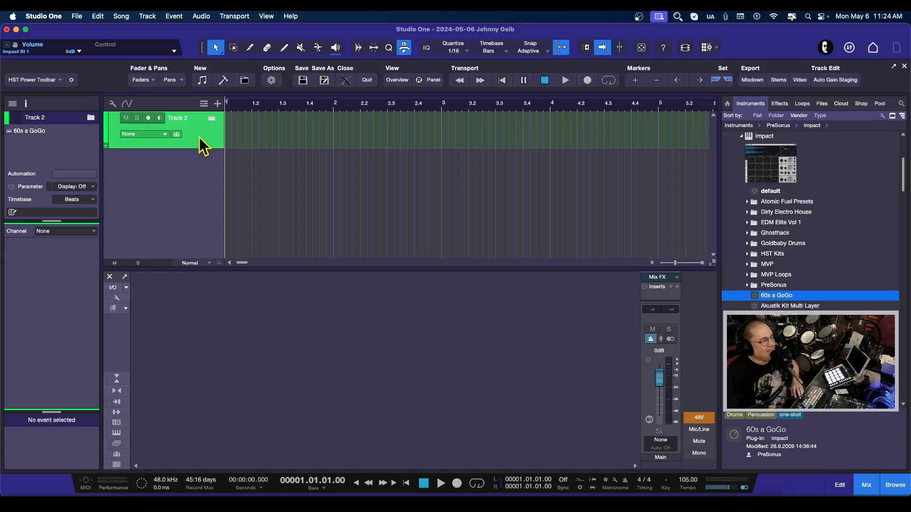
- Assign a new bus channel to the Track 2 folder and toggle the folder open and closed, leaving it expanded
click(166, 133)
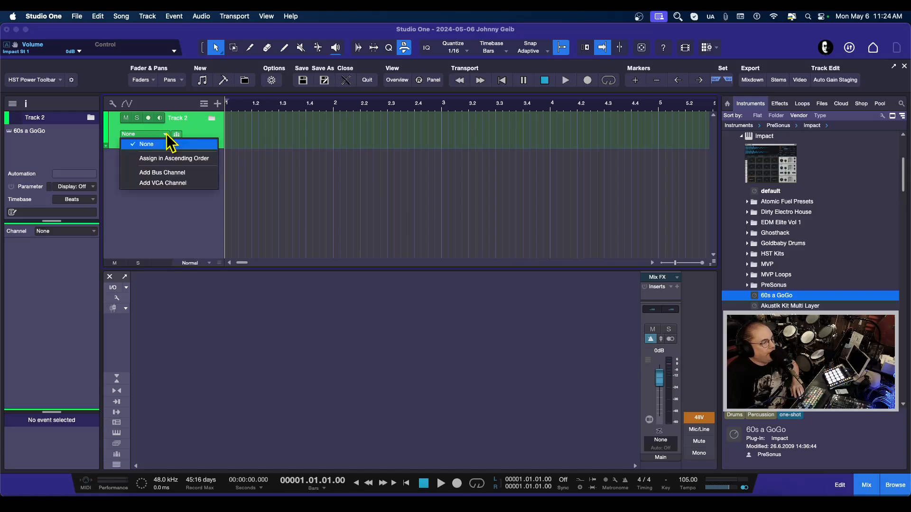
click(155, 172)
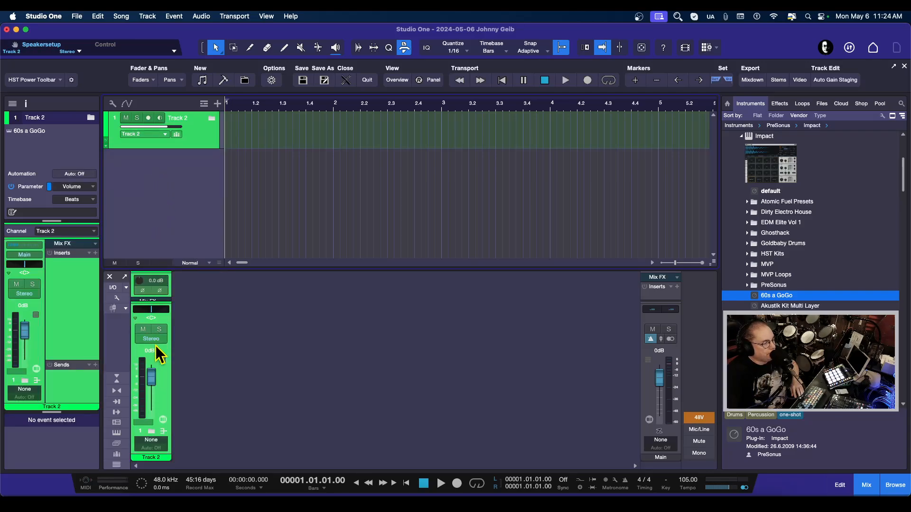
click(211, 120)
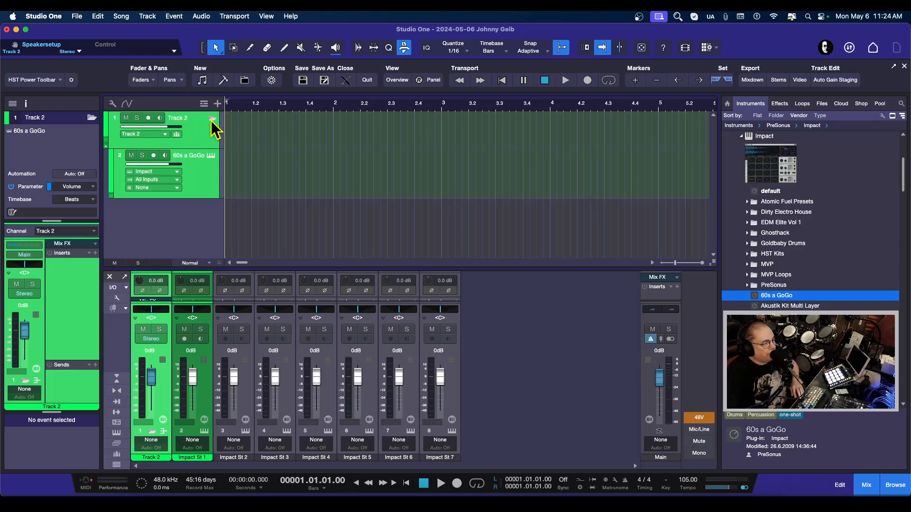
click(211, 120)
click(211, 120)
click(211, 120)
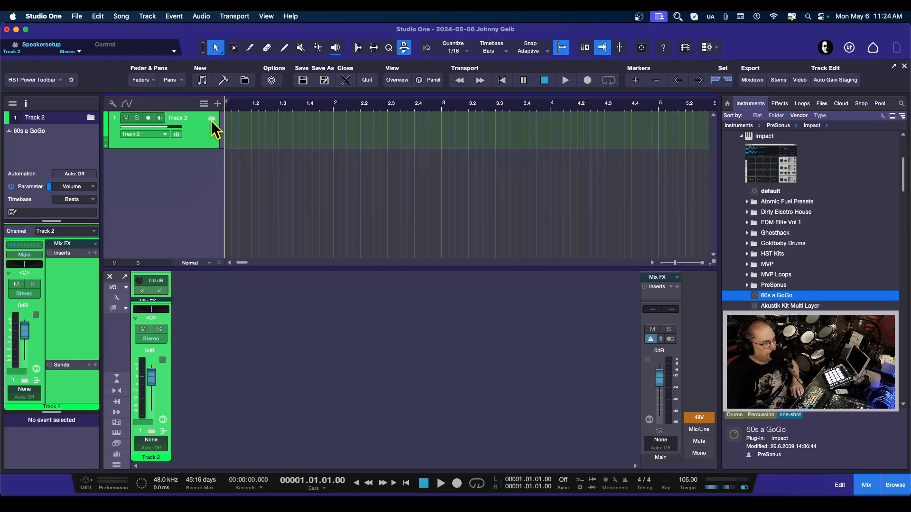
click(212, 120)
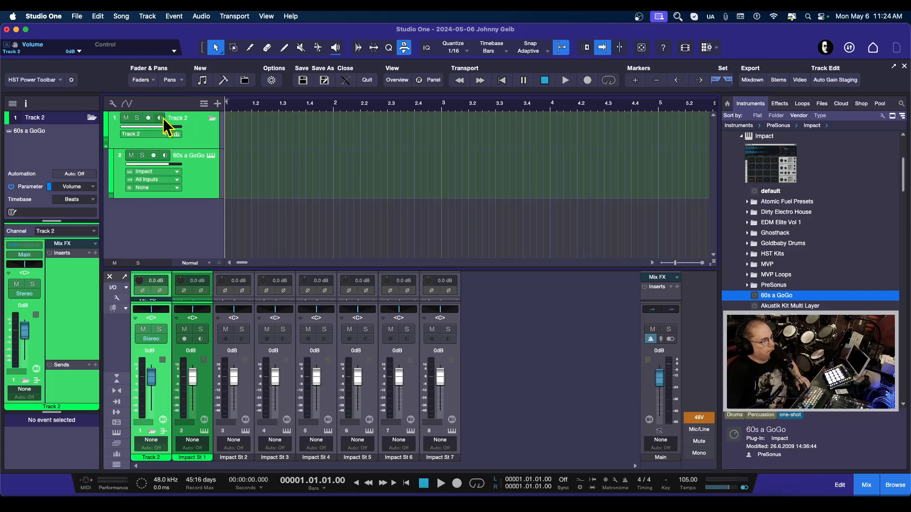
- Record-arm the Track 2 folder and record a pad performance on the 60s a GoGo track from bar 1 to bar 4
click(149, 118)
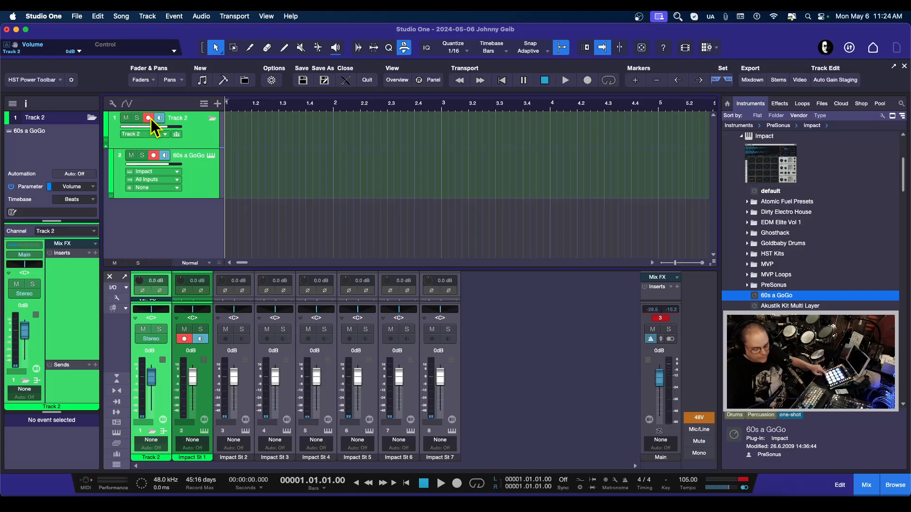
key(KP_Multiply)
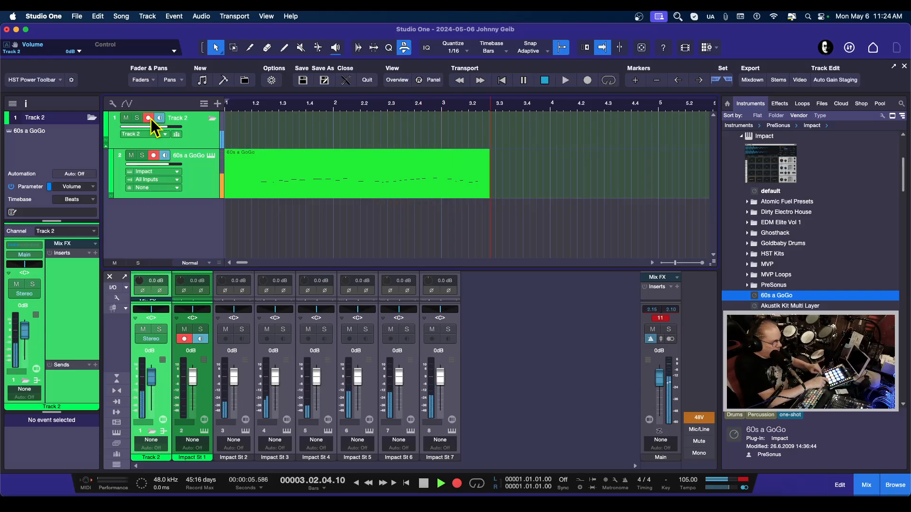
key(space)
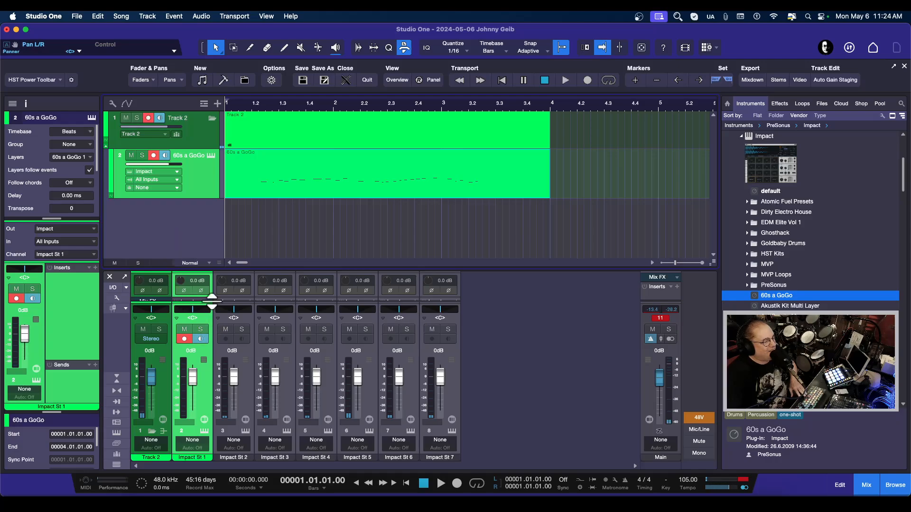
- Play back the recorded drum part and set the Track 2 bus fader to -0.6 dB
key(space)
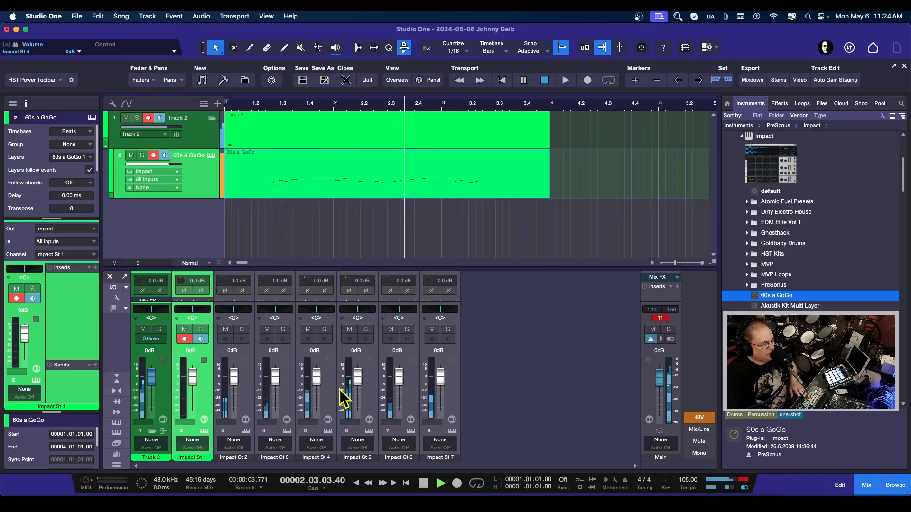
key(space)
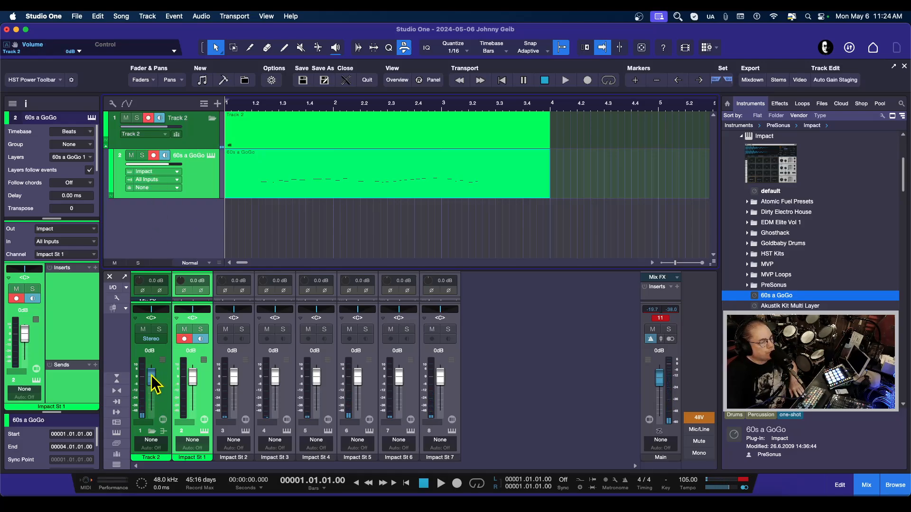
key(space)
mouse_move(152, 375)
mouse_down()
mouse_move(152, 403)
mouse_move(154, 374)
mouse_up()
key(space)
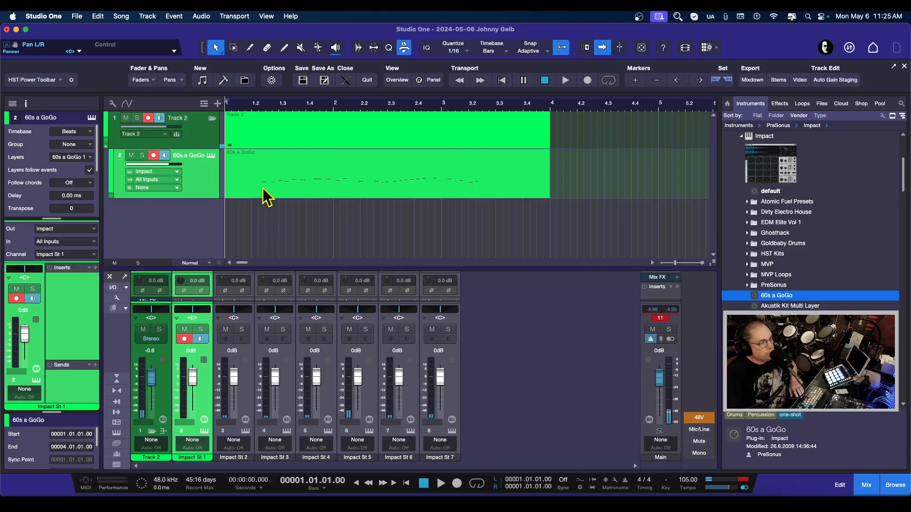
- View and close the 60s a GoGo track's Impact editor, and collapse and expand the Track 2 folder twice
click(210, 156)
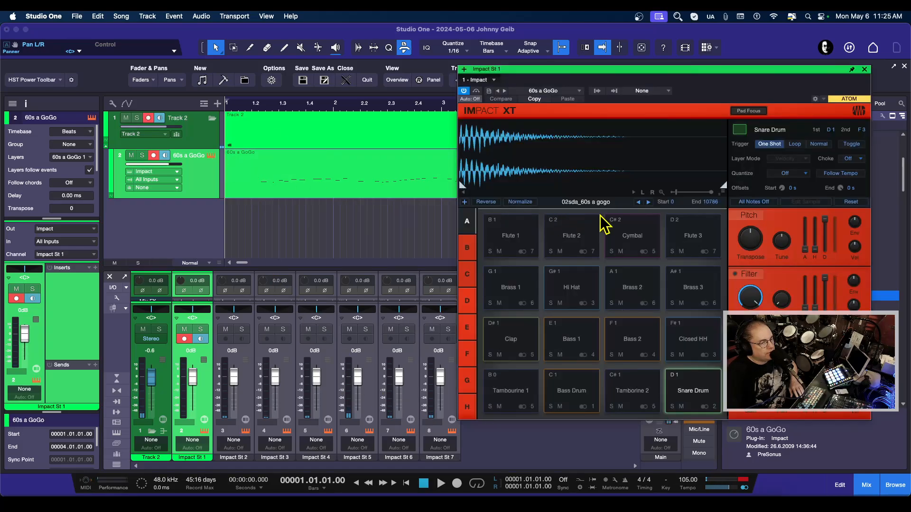
click(864, 69)
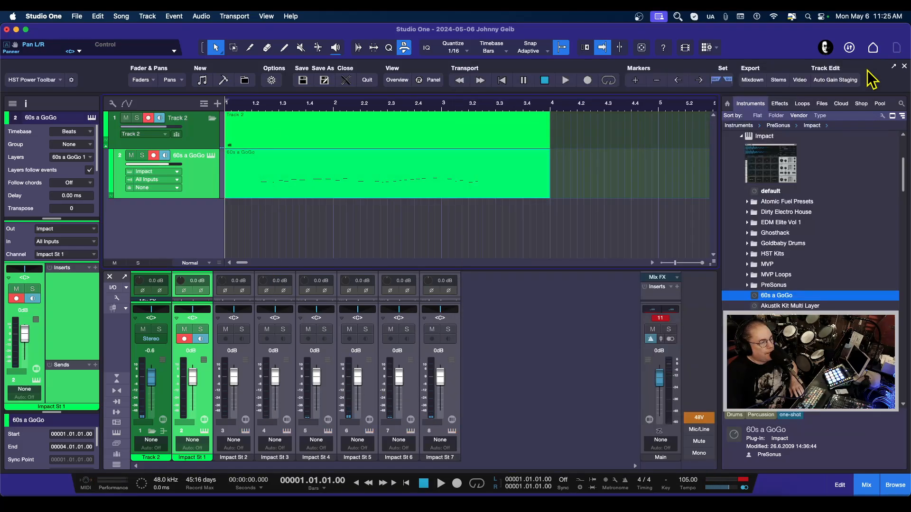
click(212, 118)
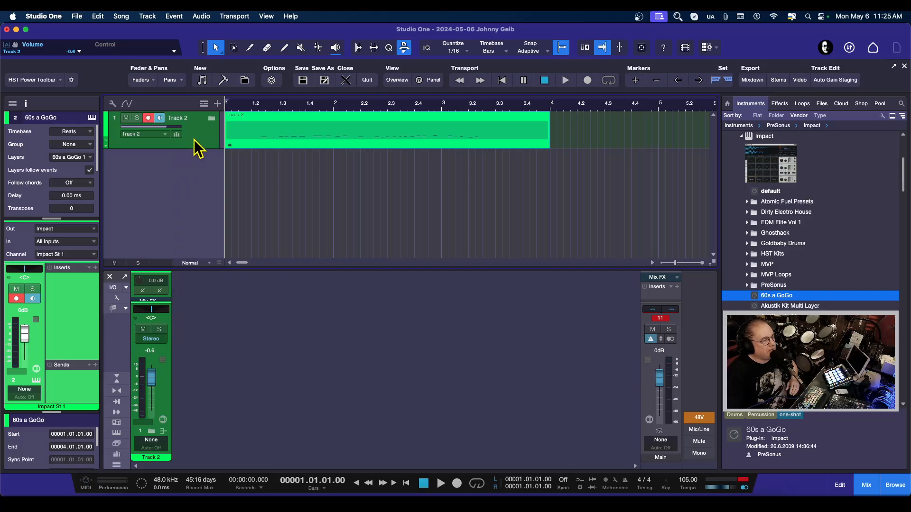
click(212, 119)
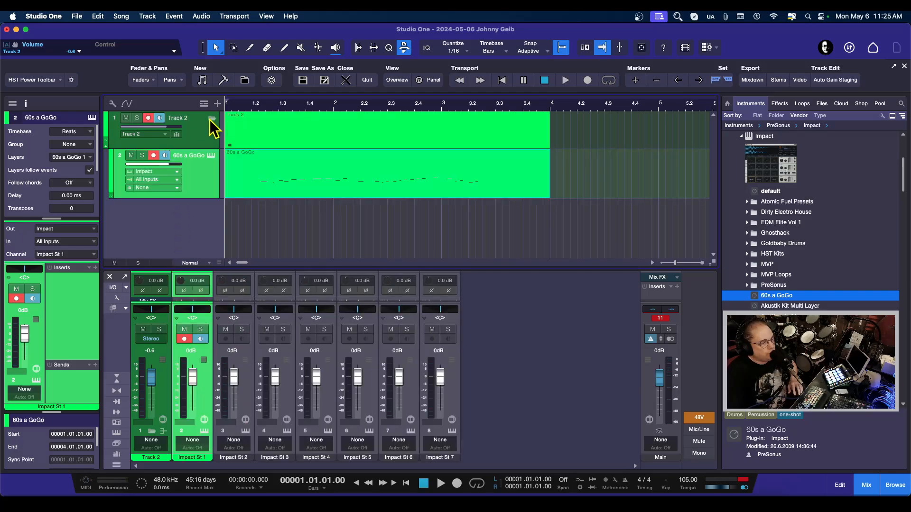
click(211, 118)
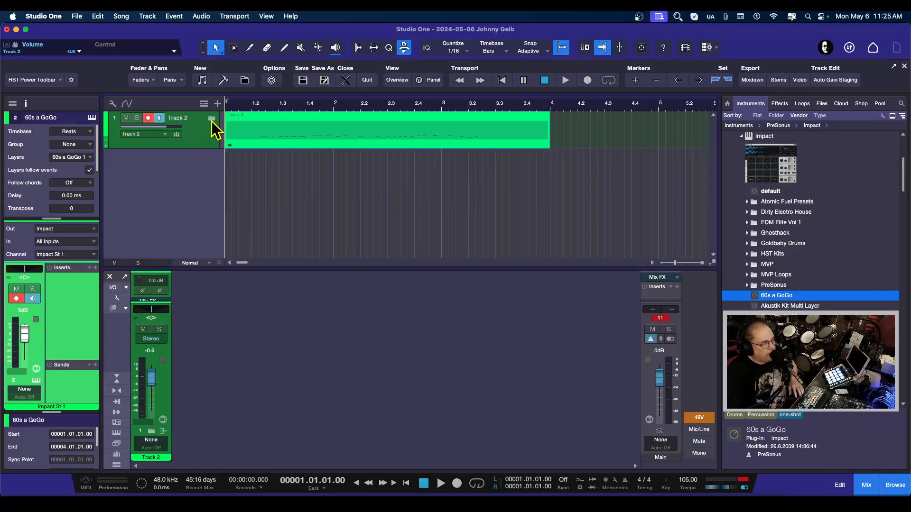
click(212, 119)
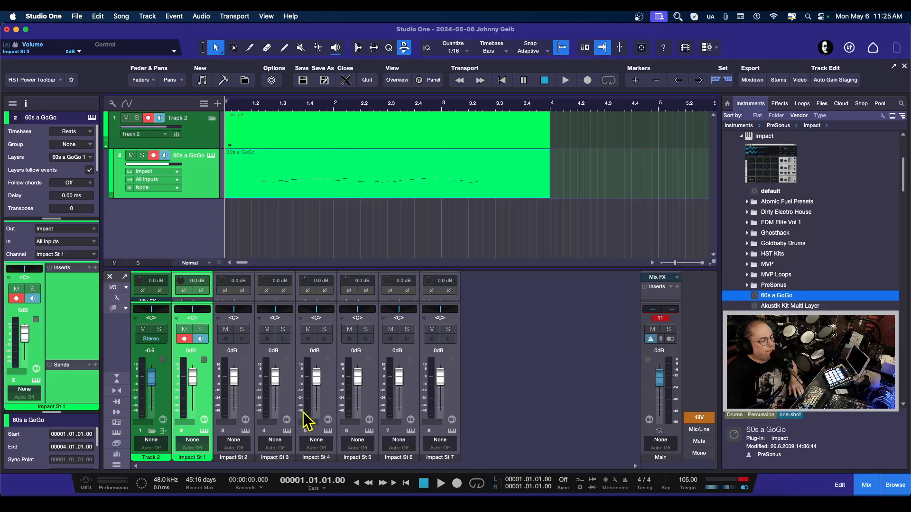
- Compare the pads in the Impact editor with the output channels in the console's instruments list, and close both
click(211, 156)
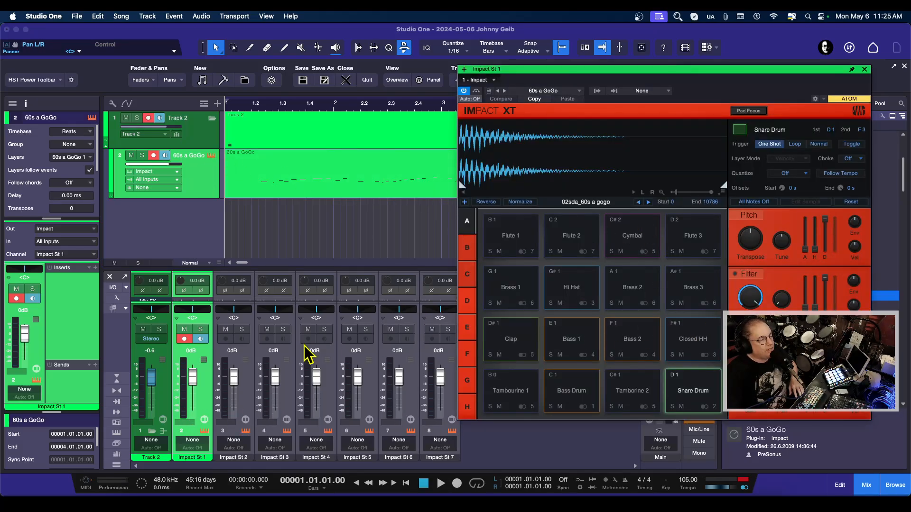
click(117, 432)
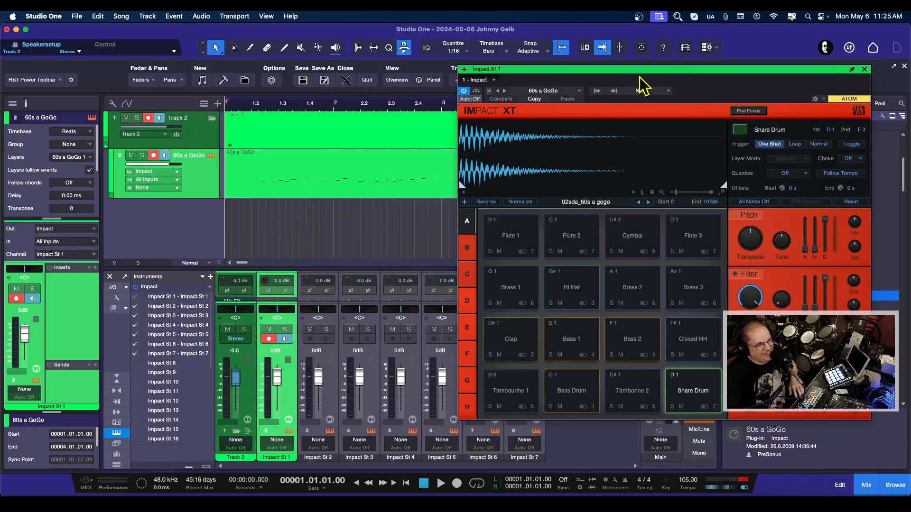
drag(706, 70, 706, 93)
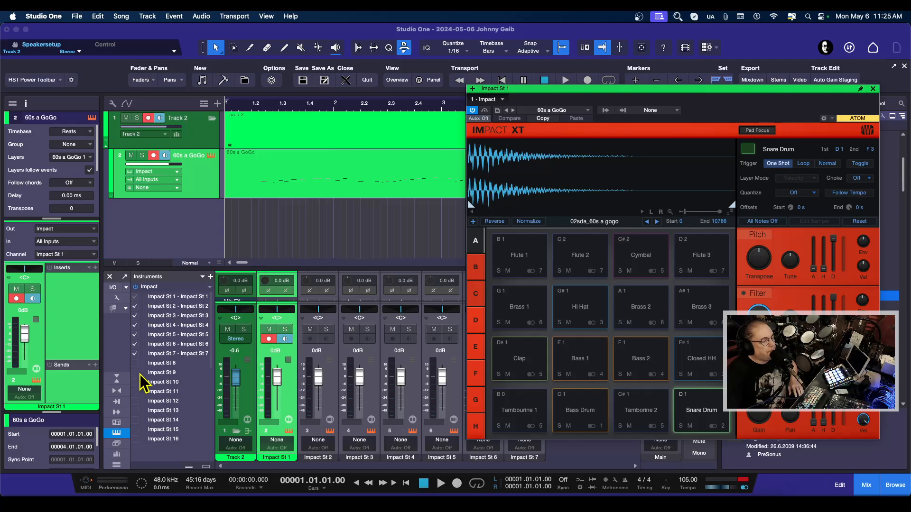
click(116, 433)
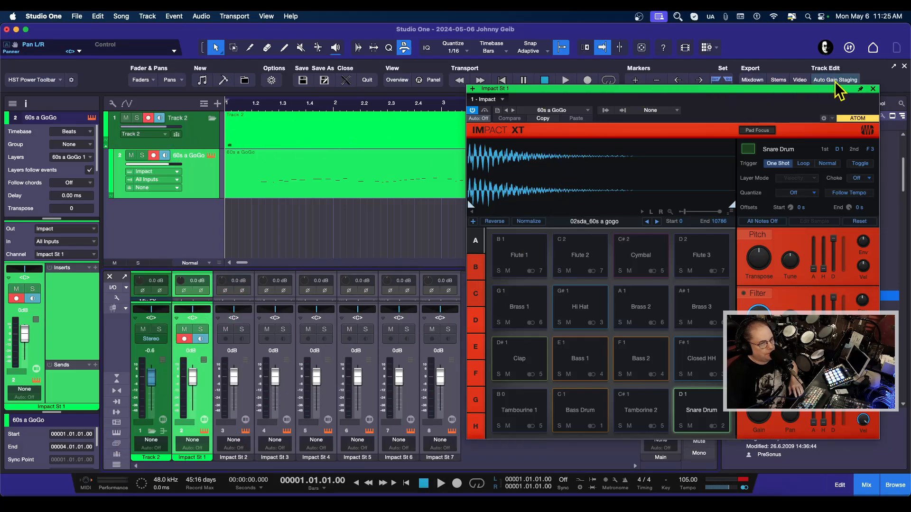
click(872, 89)
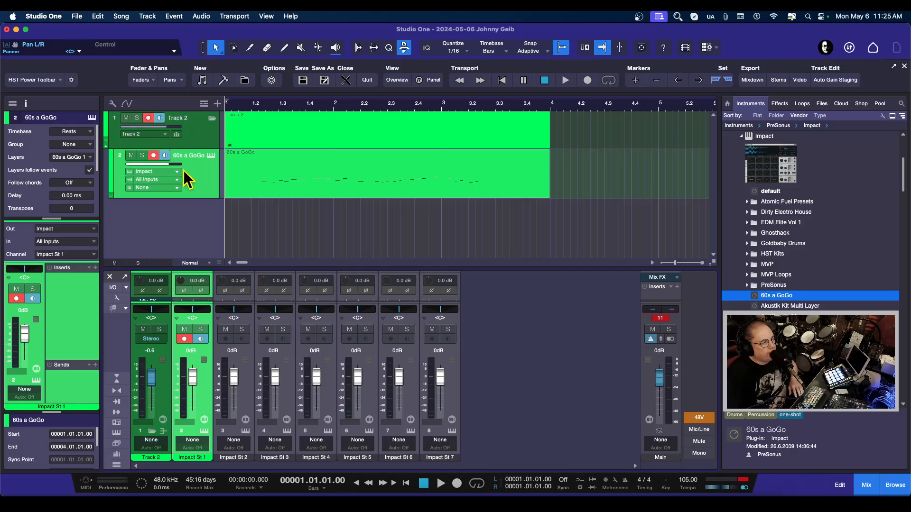
- Increase the collapsed Track 2 folder's height, view its bus channel options without changing them, and expand the folder
click(212, 119)
click(212, 118)
click(213, 118)
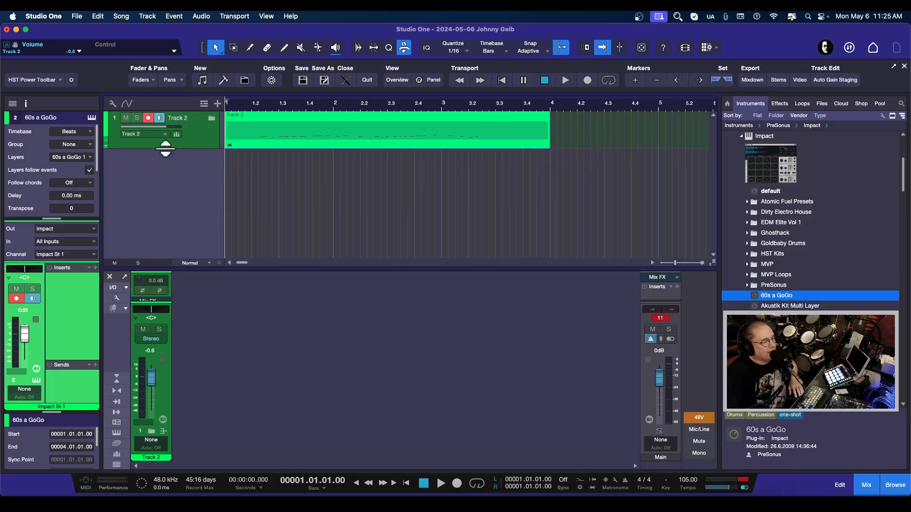
drag(164, 148, 164, 171)
click(165, 134)
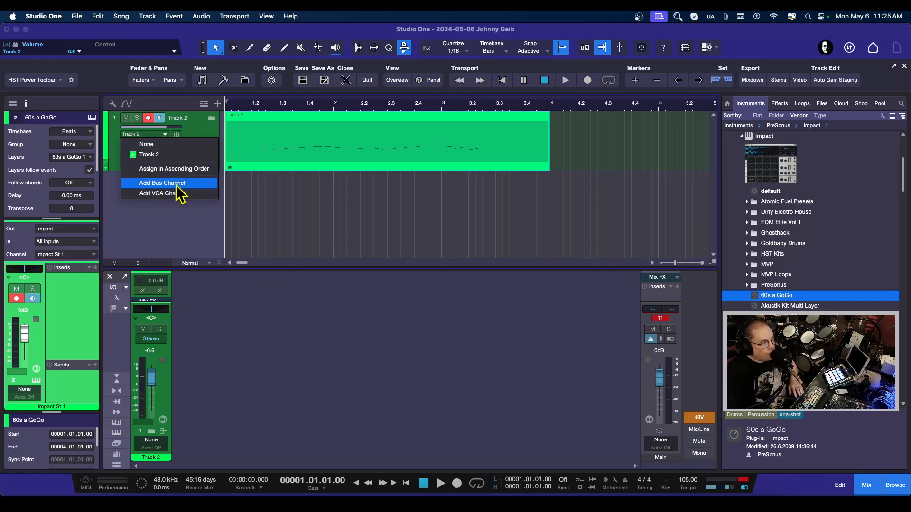
click(196, 231)
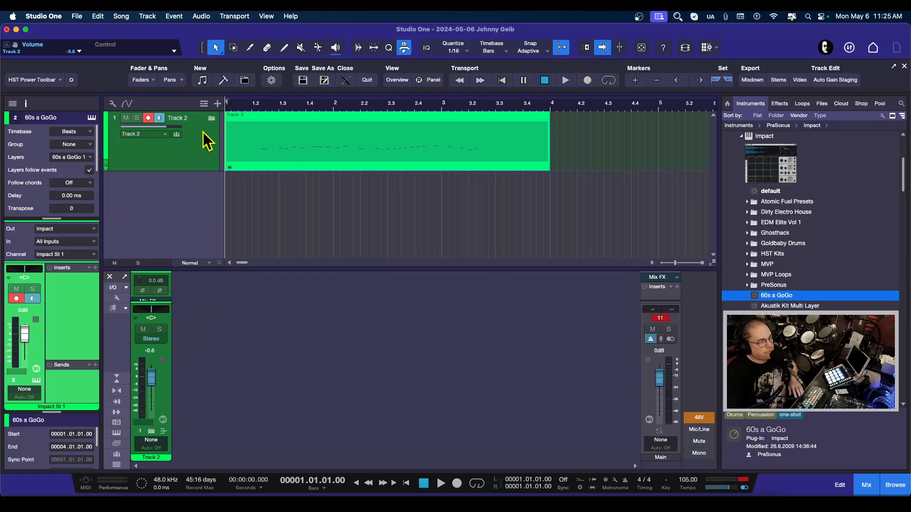
click(212, 118)
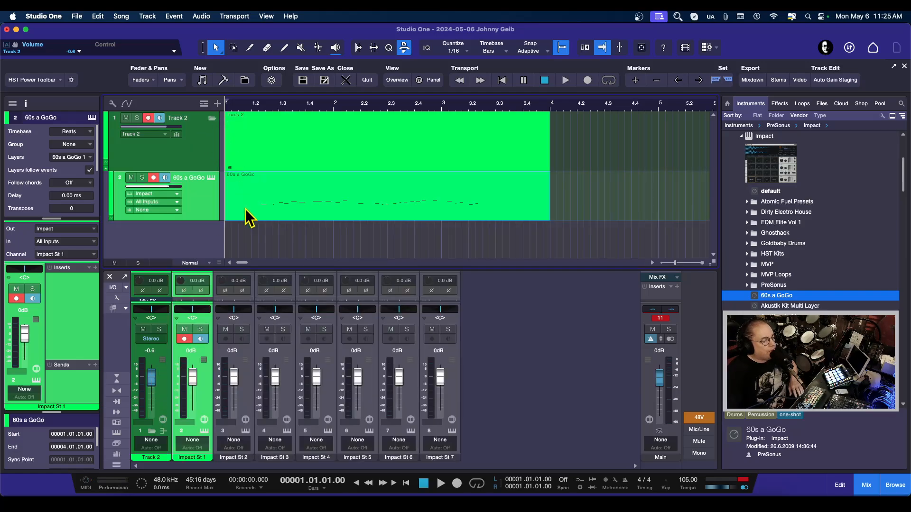